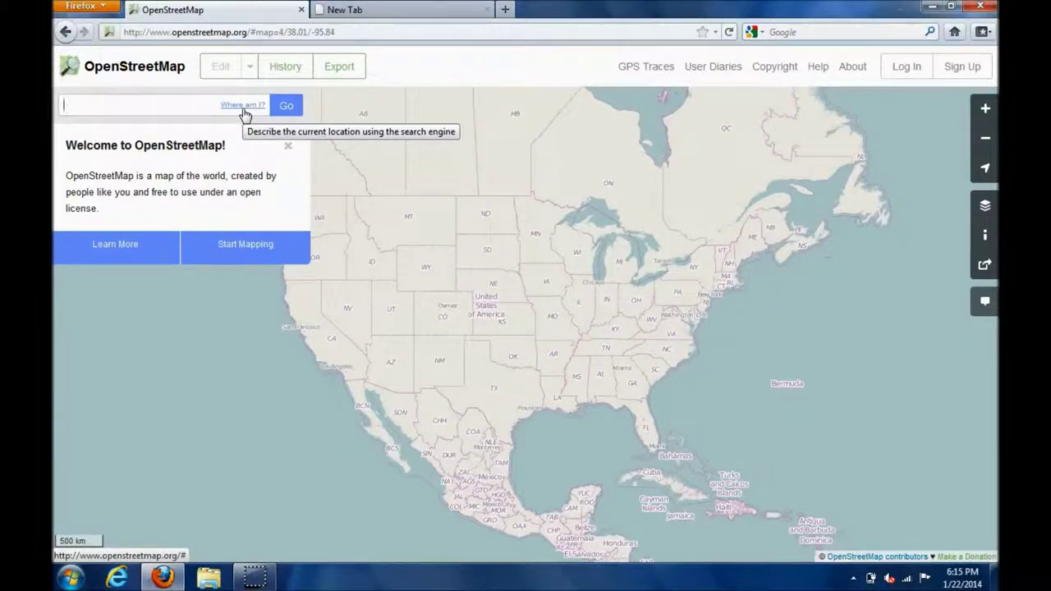
# Search OpenStreetMap for 'mall of america' to list matching places near Minneapolis.
pyautogui.click(249, 108)
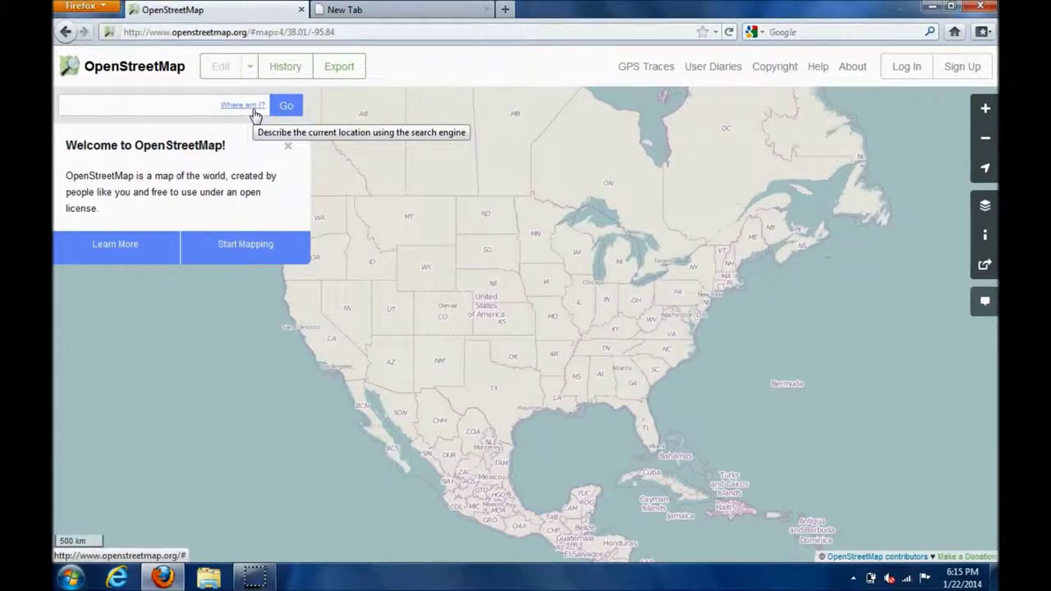
pyautogui.click(279, 112)
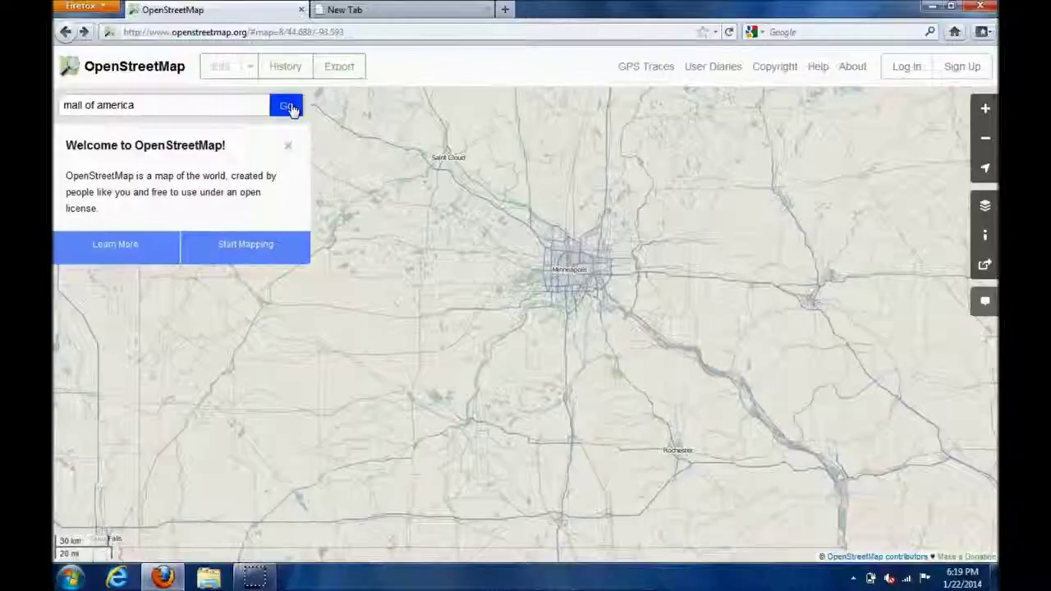
pyautogui.click(292, 107)
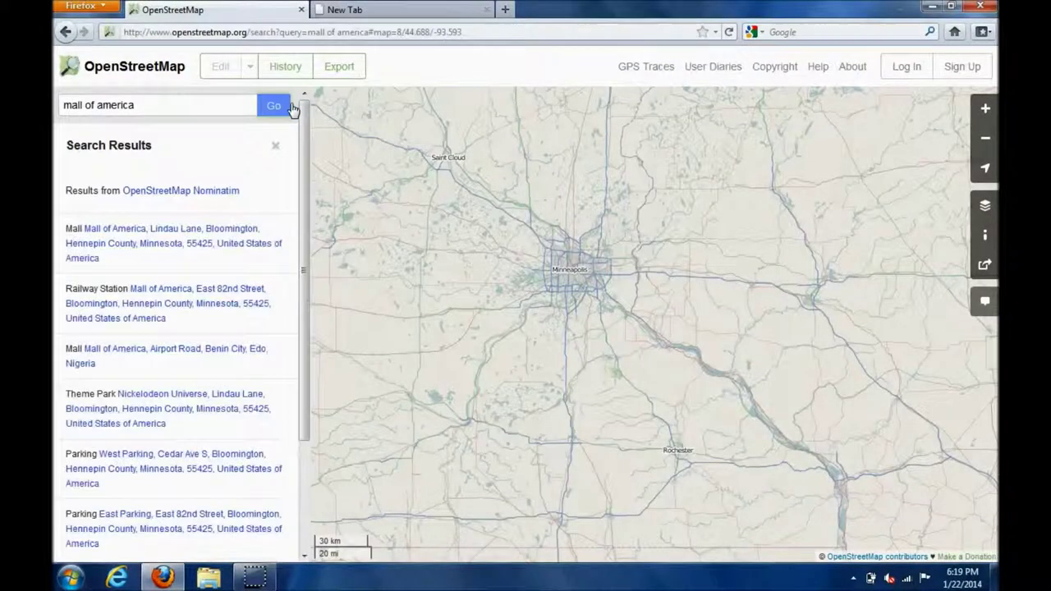
# Rerun the search and open the 'Mall of America, Lindau Lane, Bloomington' relation details.
pyautogui.click(289, 111)
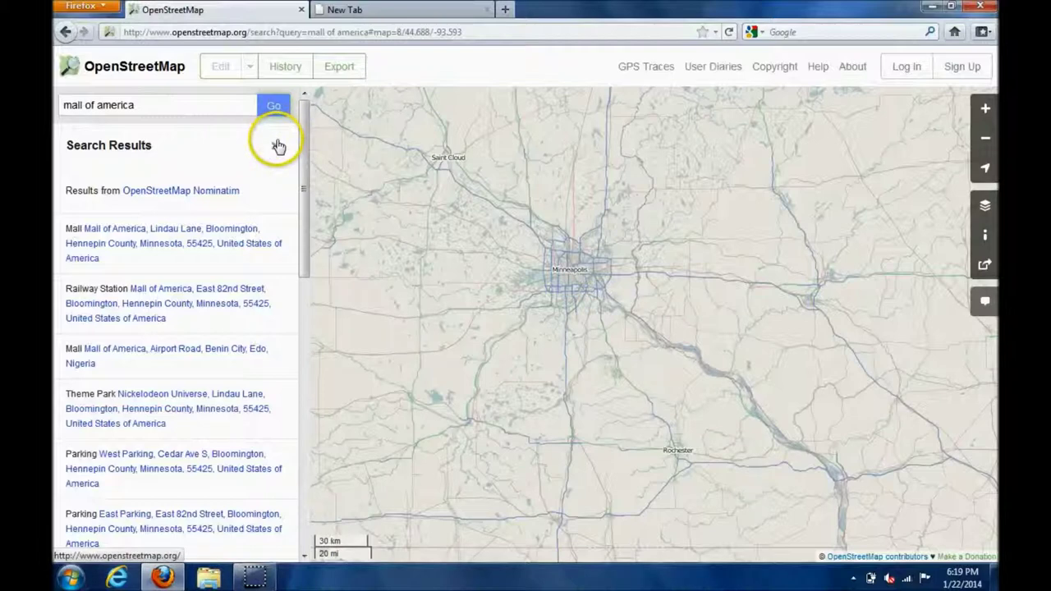
pyautogui.click(236, 251)
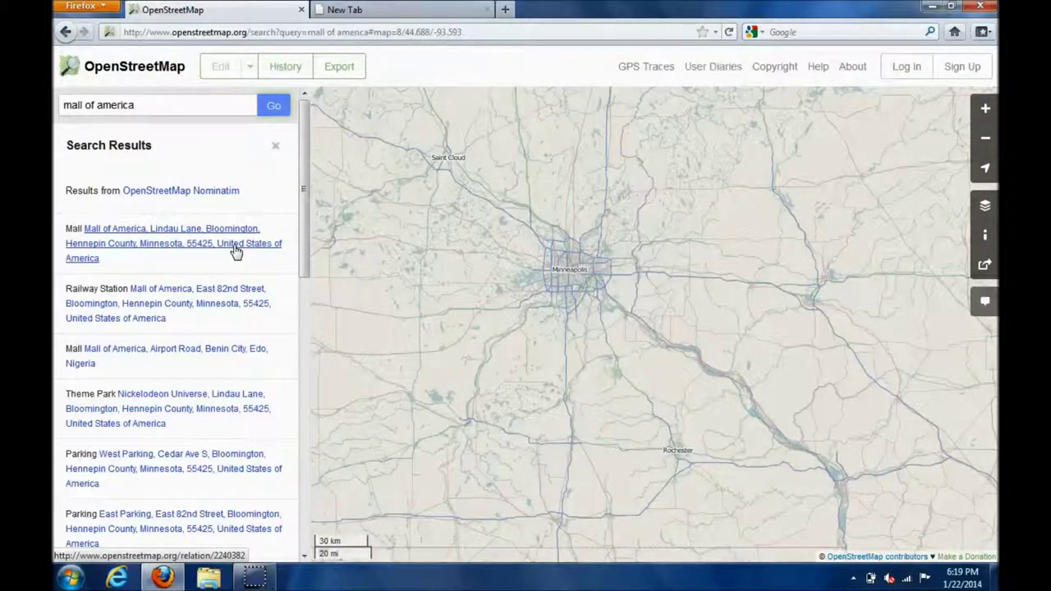
pyautogui.click(236, 251)
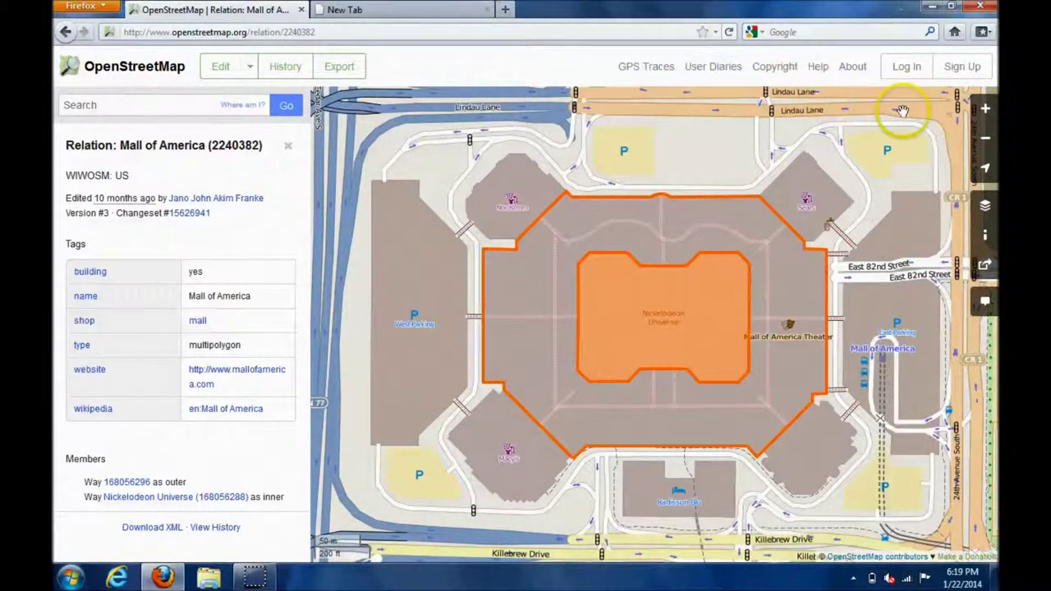
# Zoom out to show the mall's surrounding streets and display the map key legend.
pyautogui.doubleClick(985, 140)
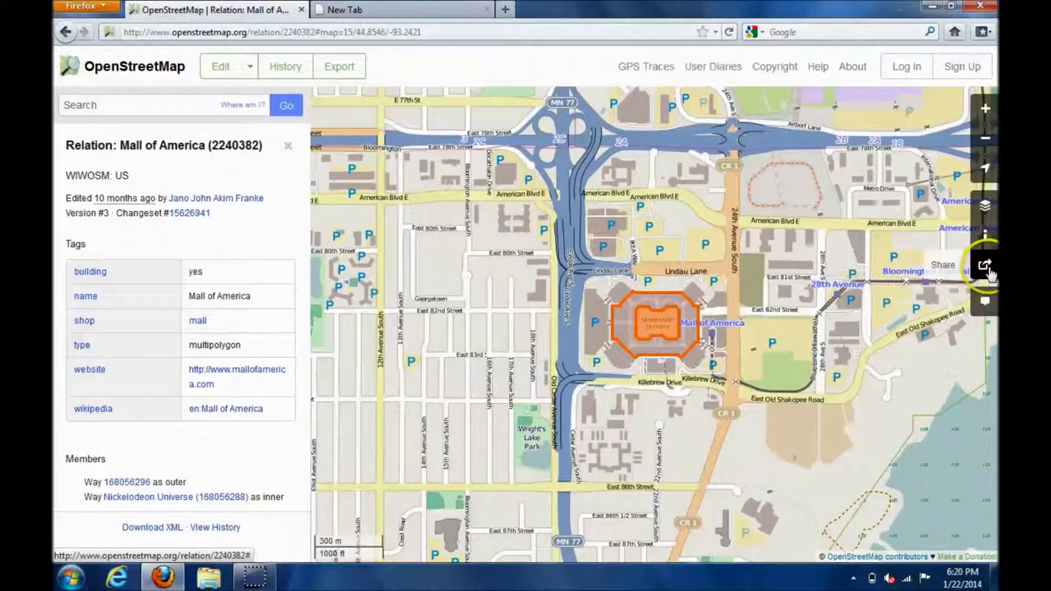
pyautogui.click(990, 236)
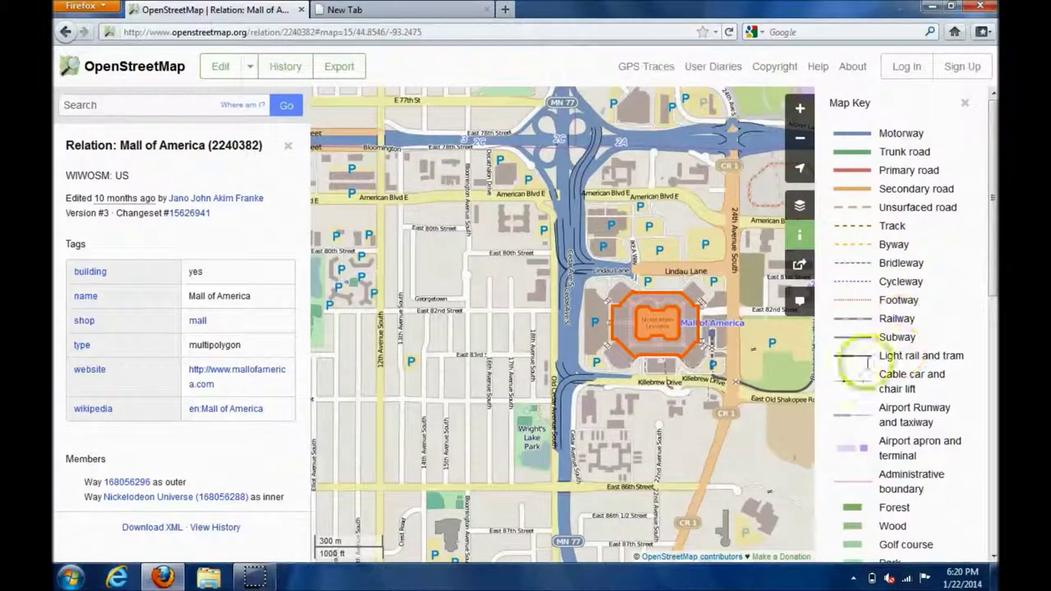
pyautogui.click(886, 322)
pyautogui.doubleClick(885, 322)
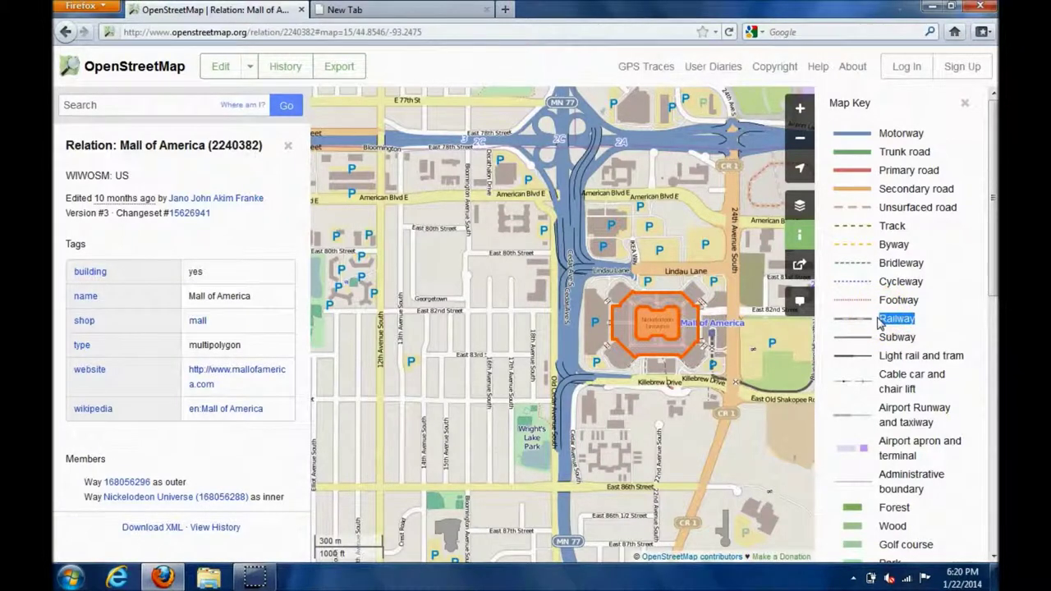
pyautogui.click(880, 322)
# Close the map key and switch the map to the Cycle Map layer.
pyautogui.click(961, 102)
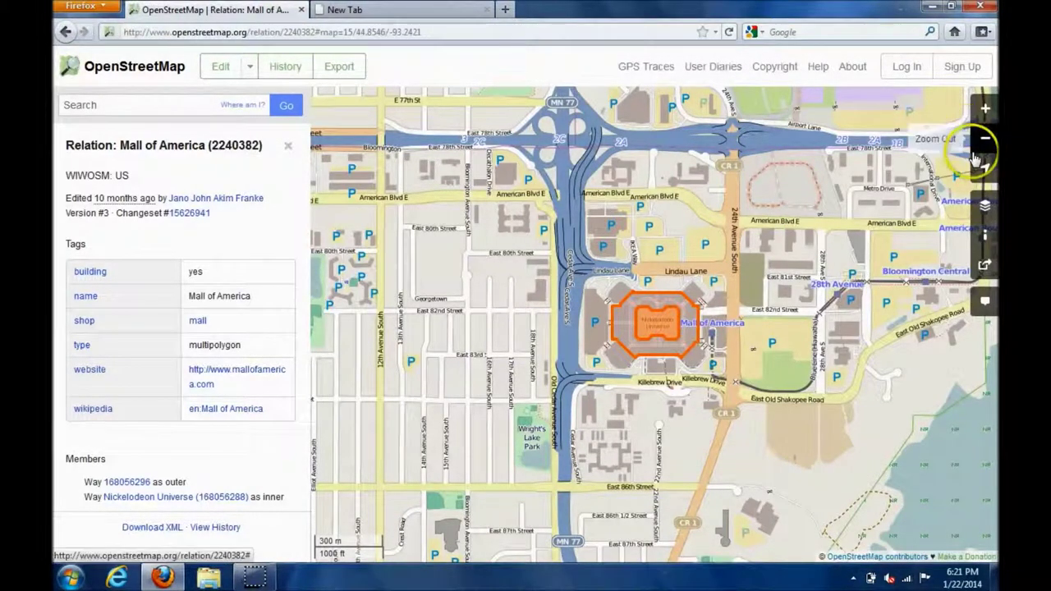
pyautogui.click(984, 207)
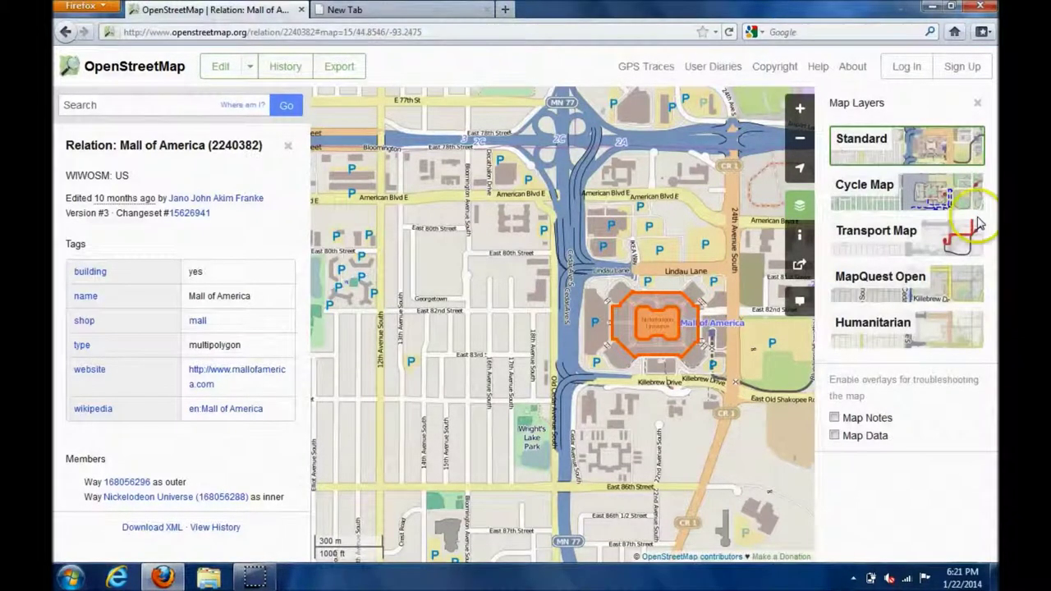
pyautogui.click(944, 208)
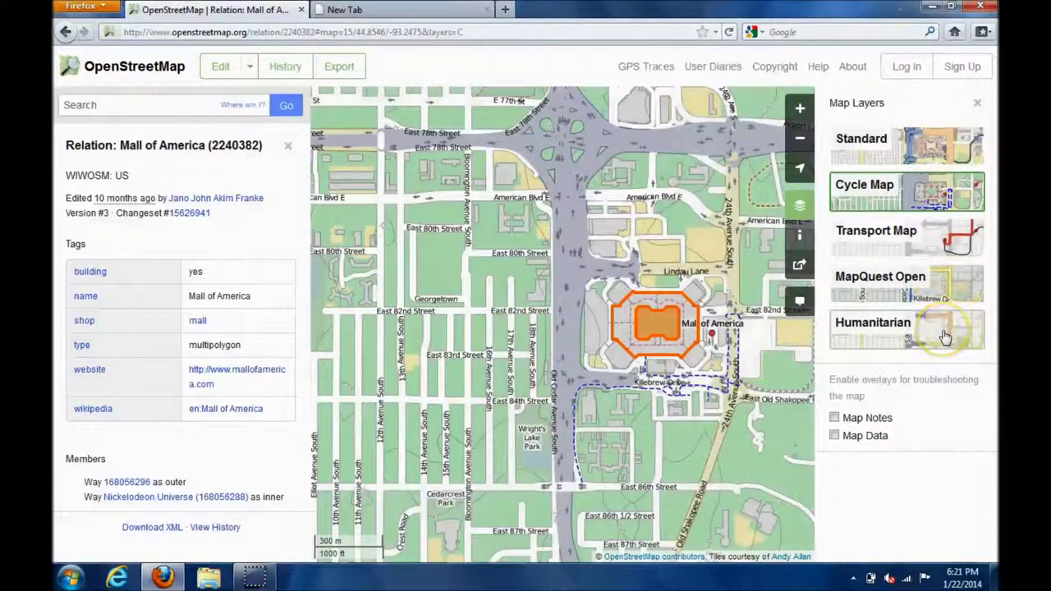
# Try the Humanitarian, MapQuest Open and Transport Map layers, then return to Standard.
pyautogui.click(940, 335)
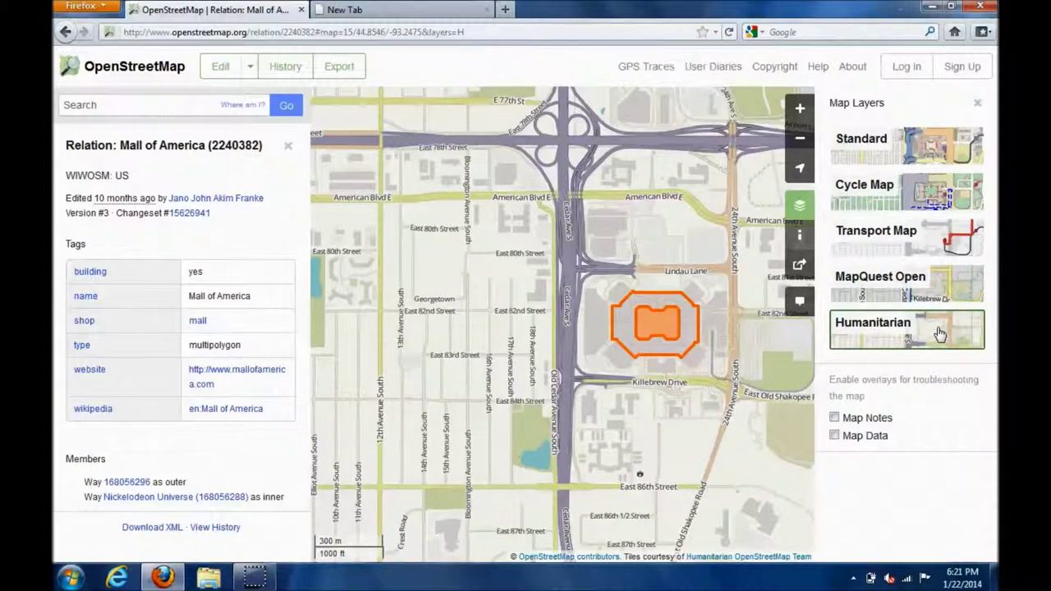
pyautogui.click(940, 293)
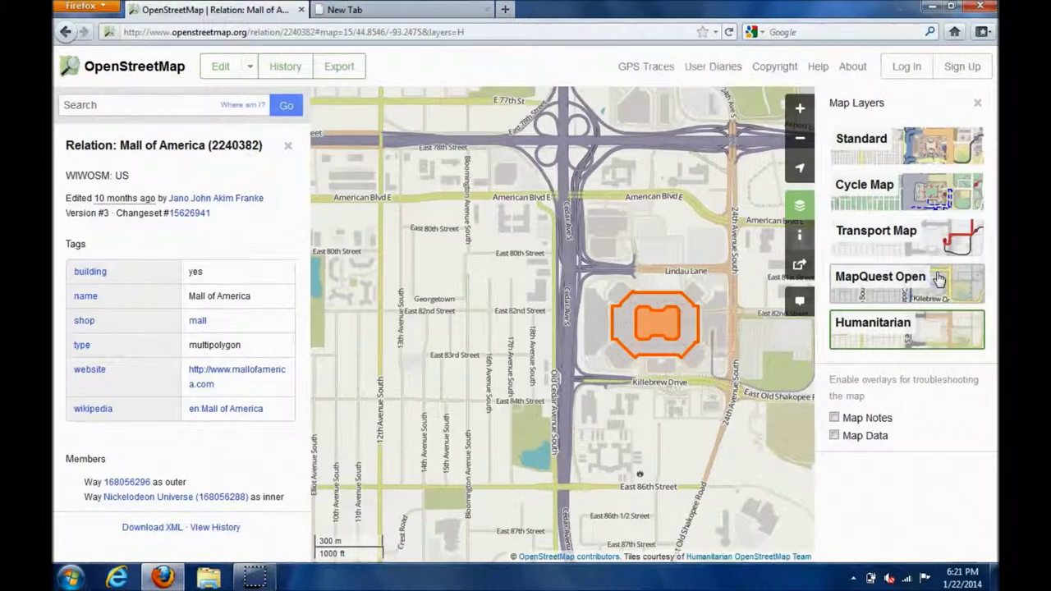
pyautogui.click(936, 279)
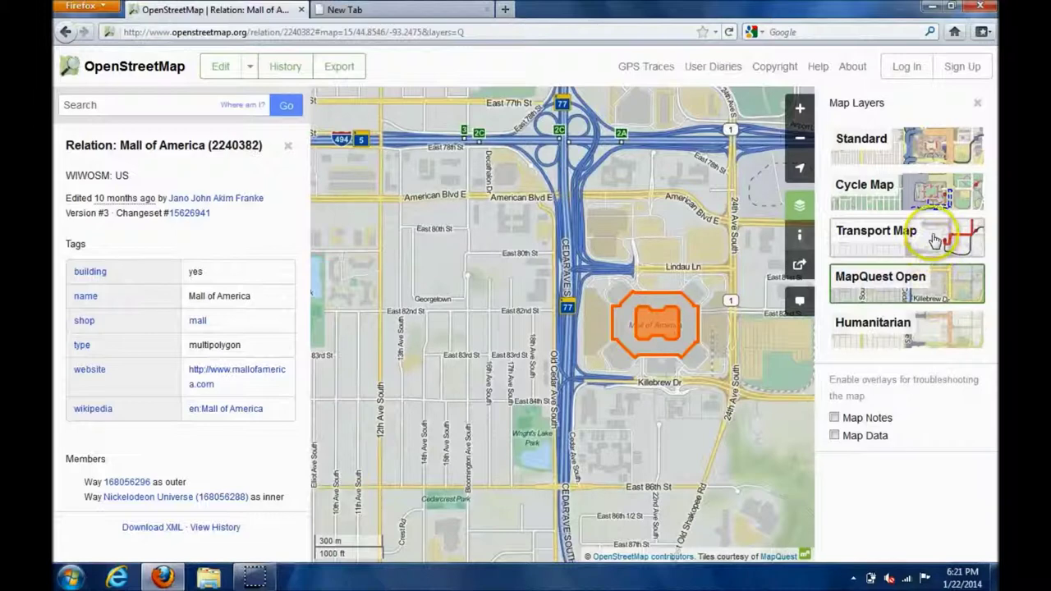
pyautogui.click(933, 237)
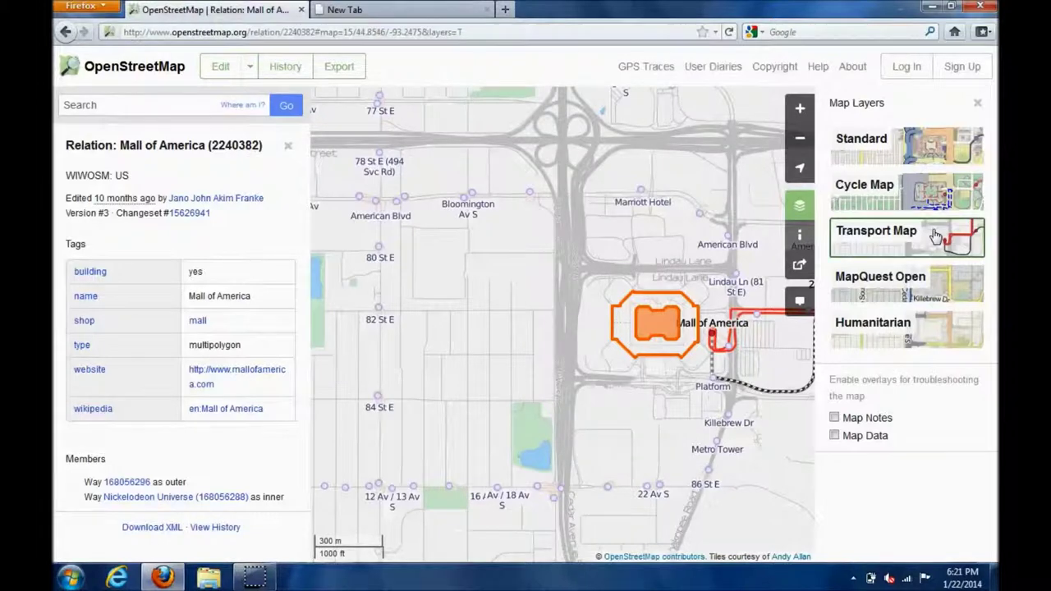
pyautogui.click(935, 191)
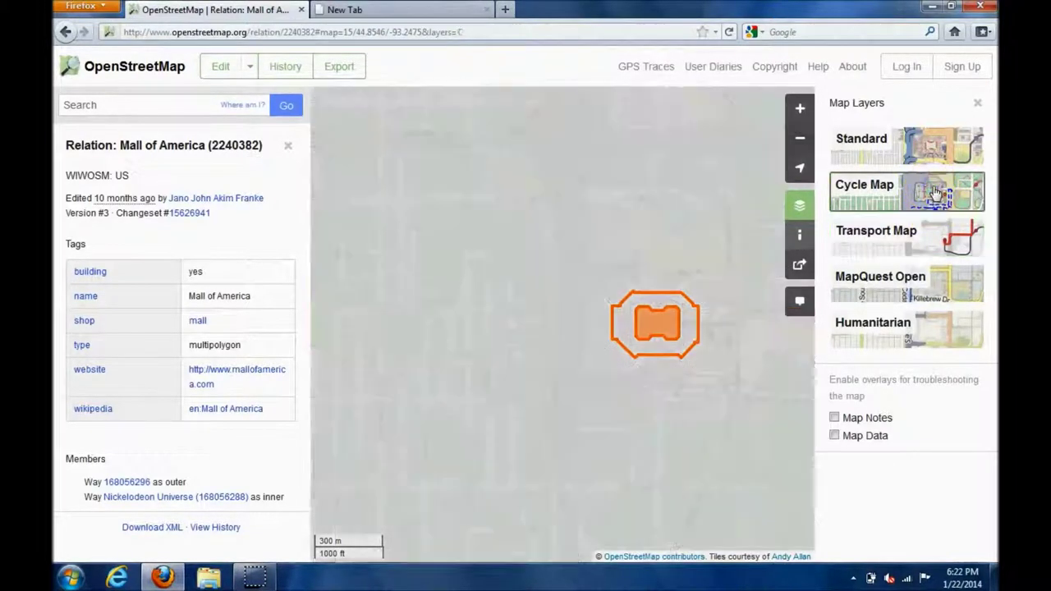
pyautogui.click(935, 191)
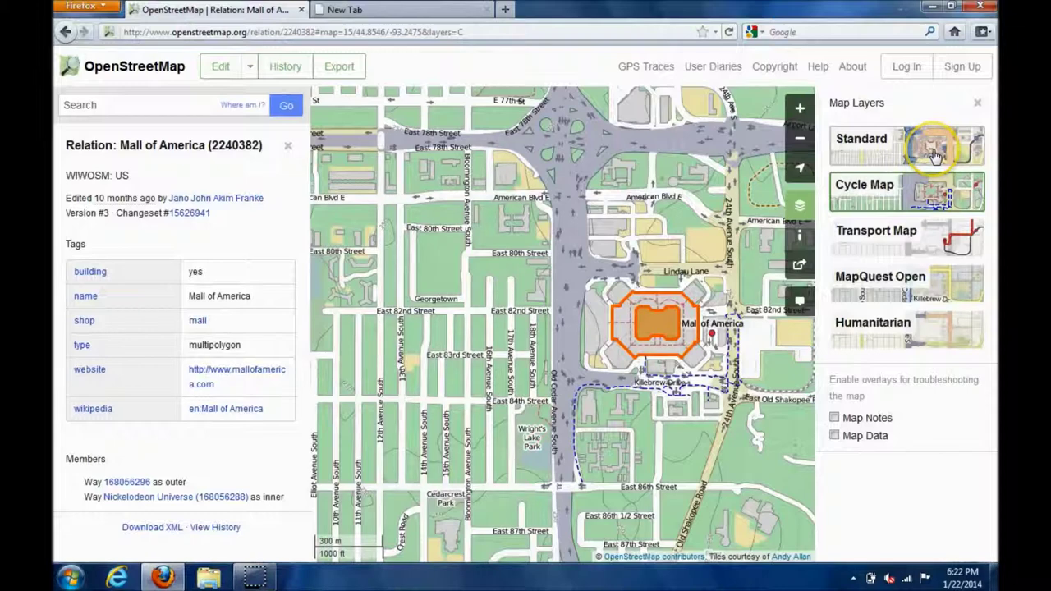
pyautogui.click(933, 153)
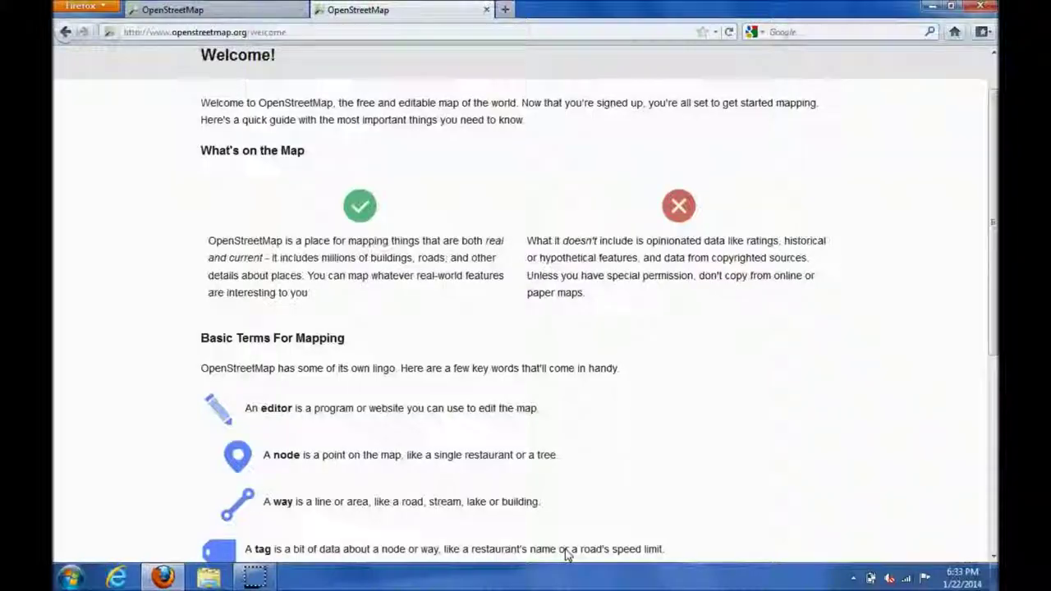
# Scroll down the welcome page to read what belongs on the map.
pyautogui.scroll(-2, 563, 553)
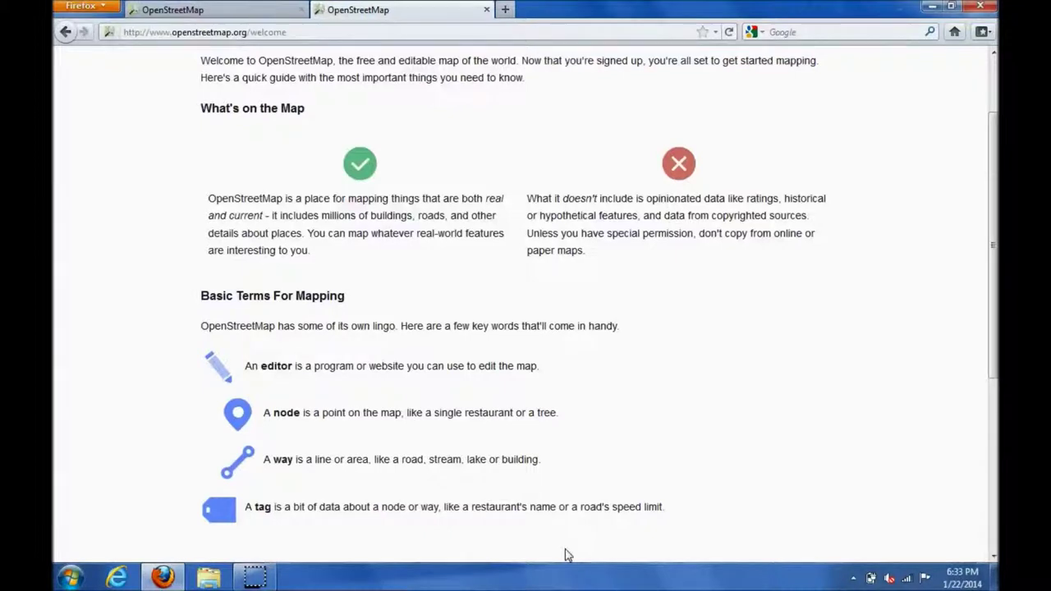
pyautogui.scroll(-1, 565, 555)
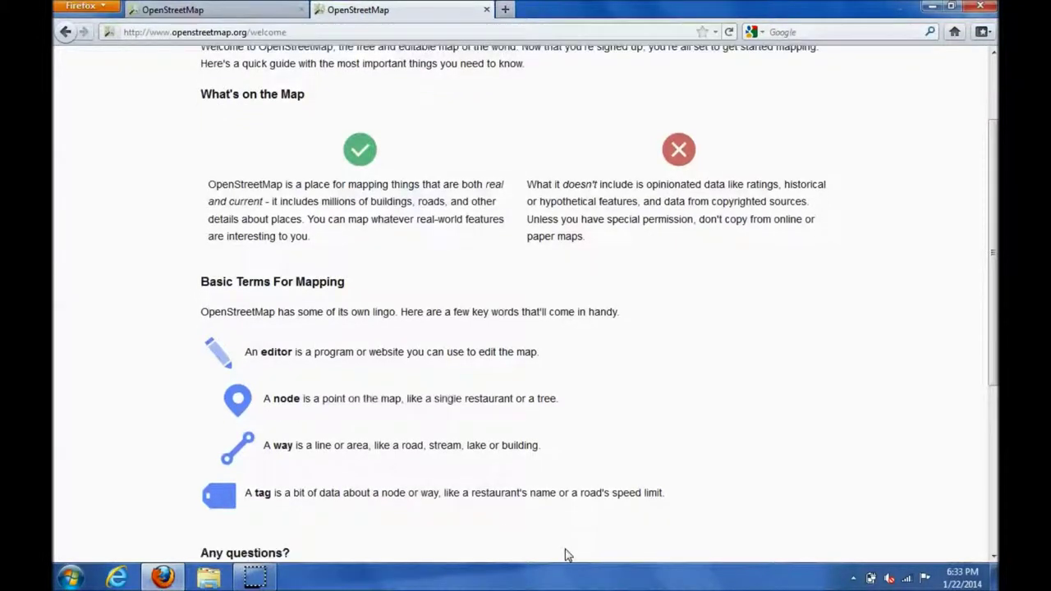
pyautogui.scroll(-1, 565, 555)
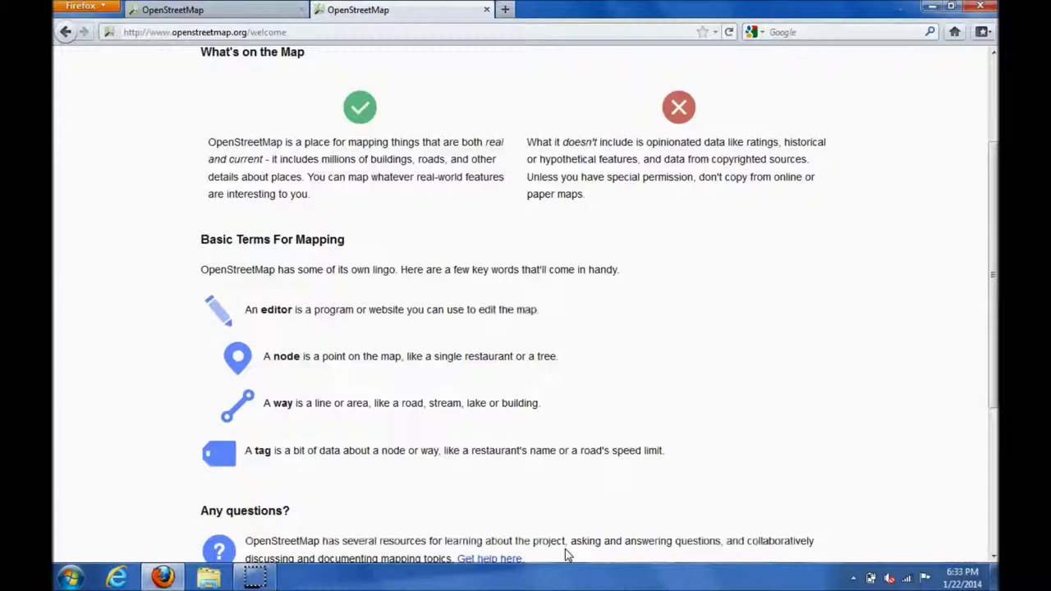
pyautogui.scroll(-1, 565, 555)
pyautogui.scroll(-2, 565, 555)
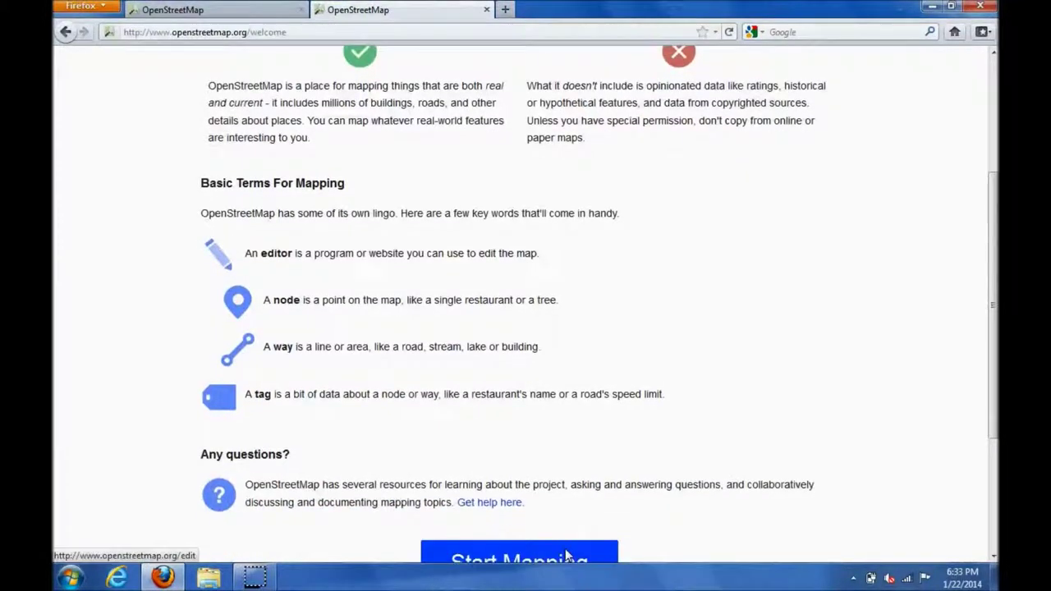
pyautogui.scroll(-2, 565, 555)
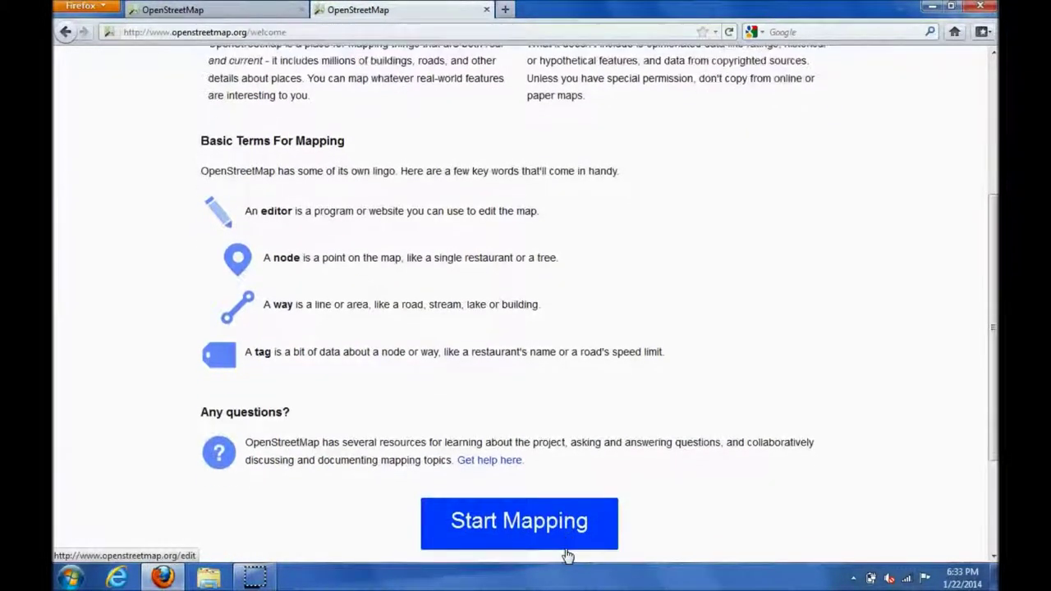
pyautogui.scroll(-1, 567, 557)
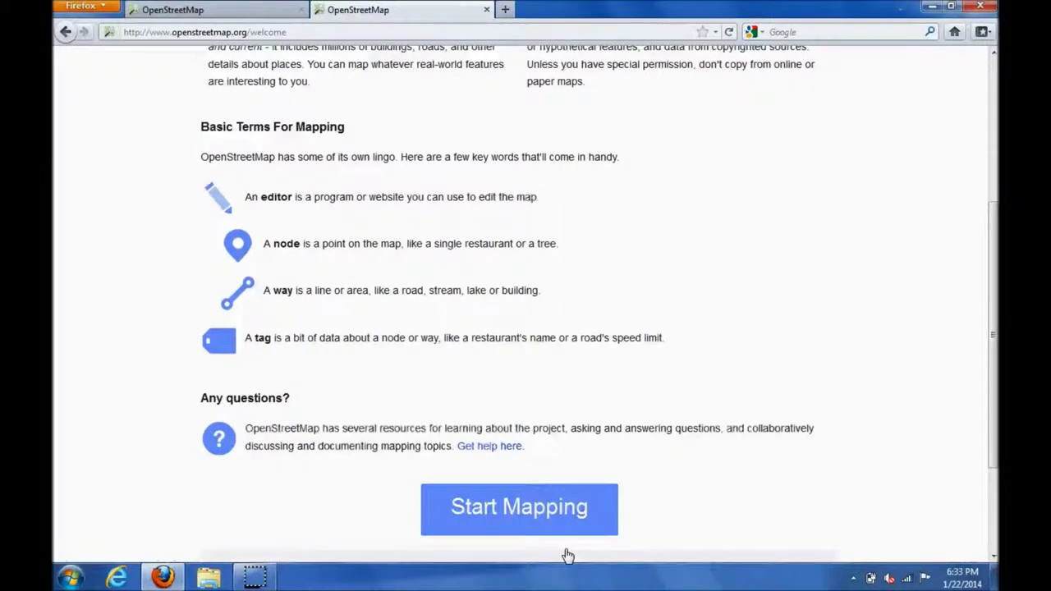
pyautogui.scroll(-4, 566, 557)
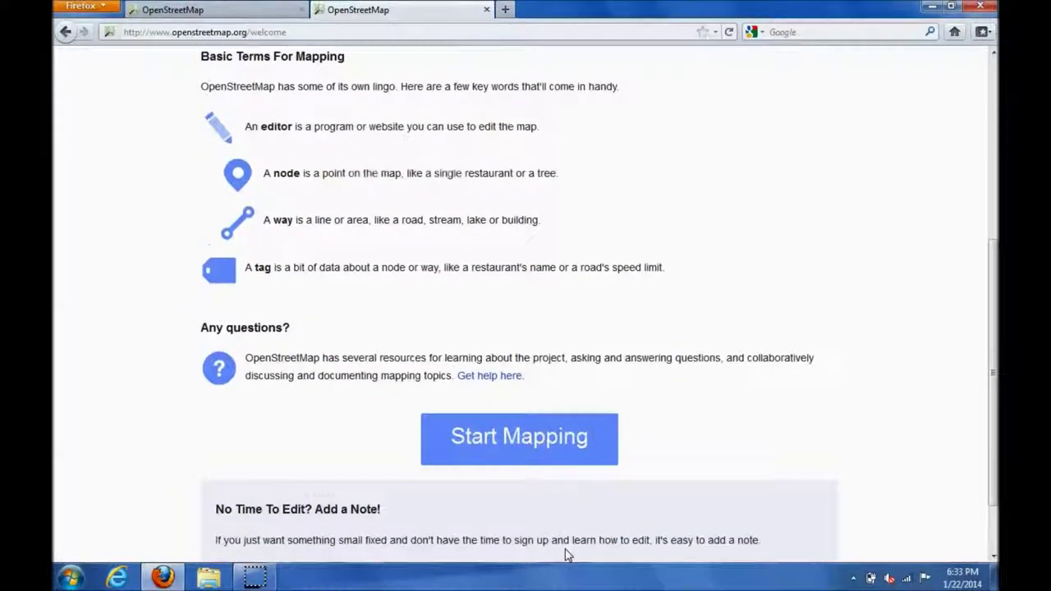
pyautogui.scroll(-2, 565, 555)
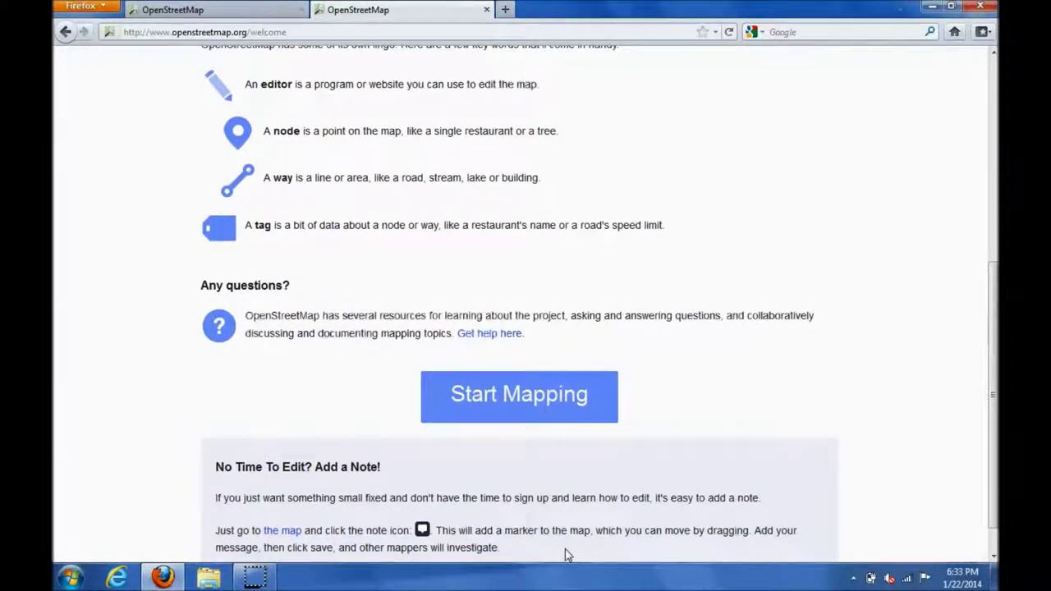
pyautogui.scroll(-2, 565, 555)
pyautogui.scroll(-1, 565, 555)
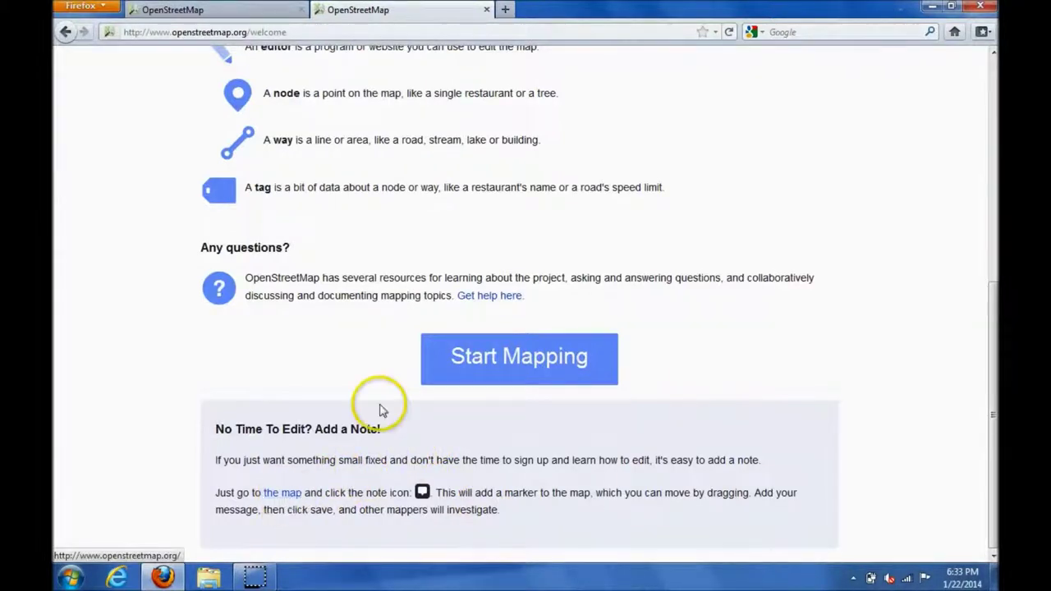
# Start mapping from the welcome guide, opening the editable map around West Montrose Avenue.
pyautogui.click(519, 366)
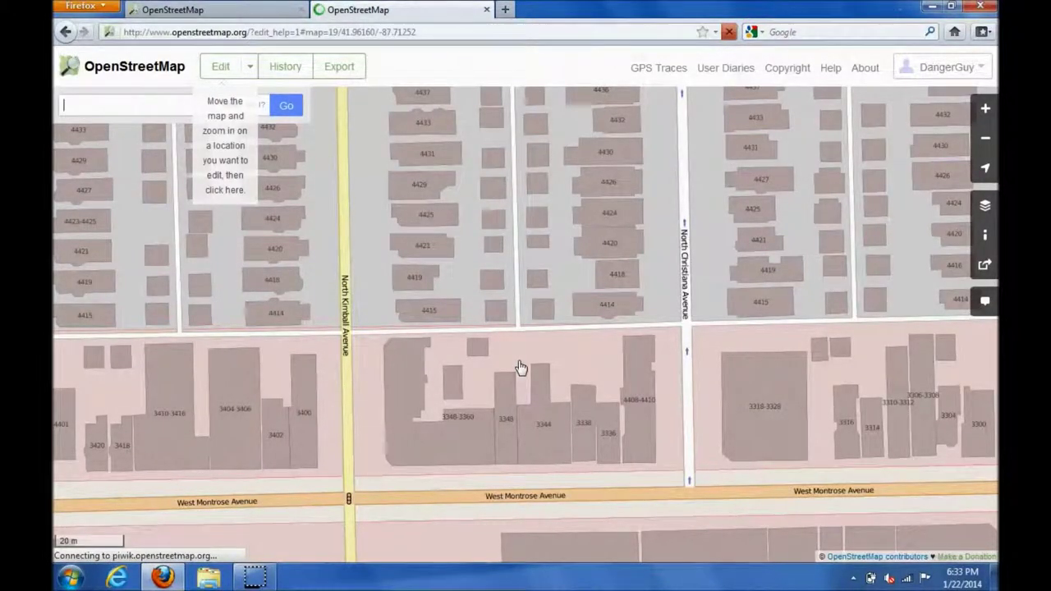
pyautogui.click(564, 356)
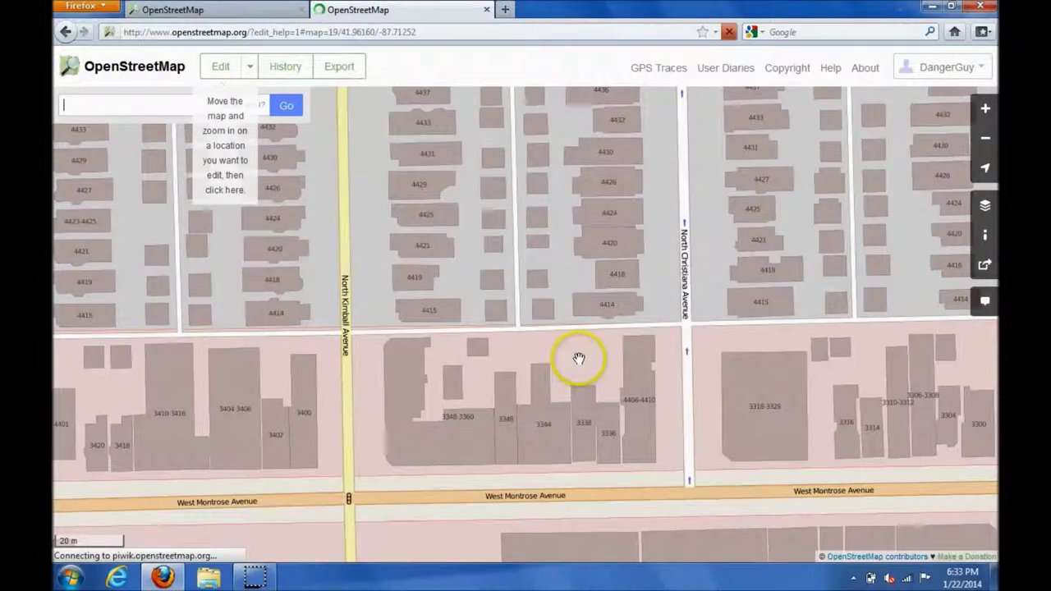